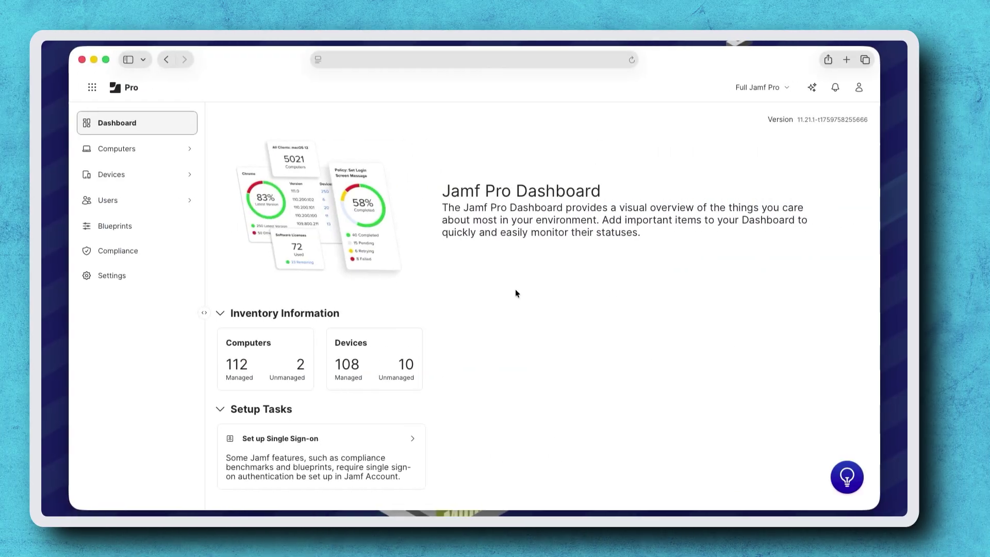
Step: Go to the Blueprints page to see the quick-start blueprint templates
click(163, 226)
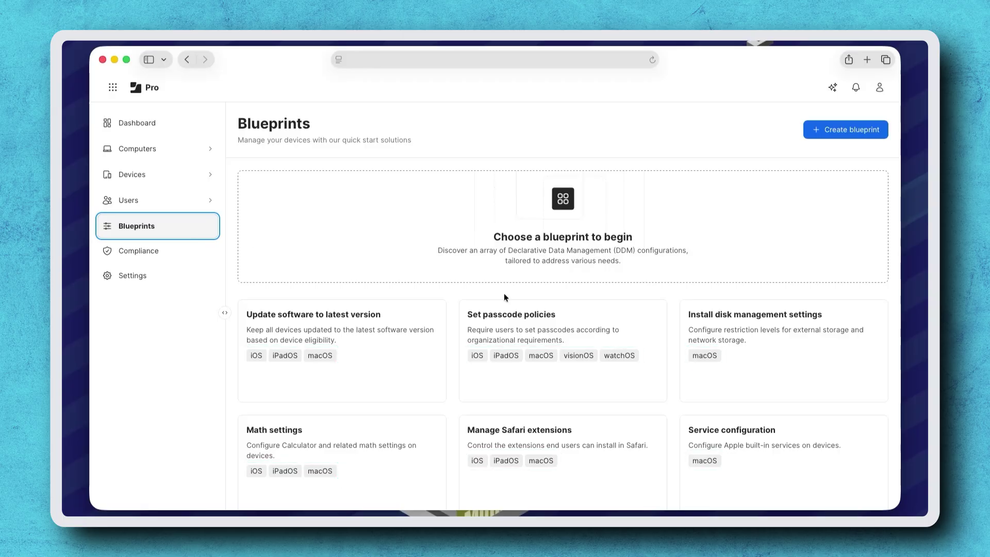
Step: Start a blueprint from the Set passcode policies template and name it 'Passcode'
click(604, 314)
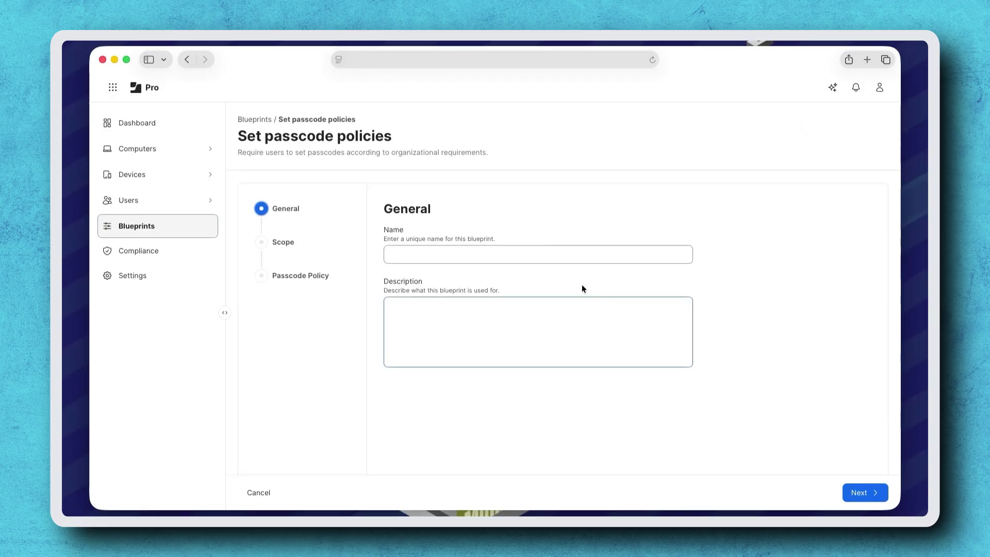
click(565, 252)
text(Passcode)
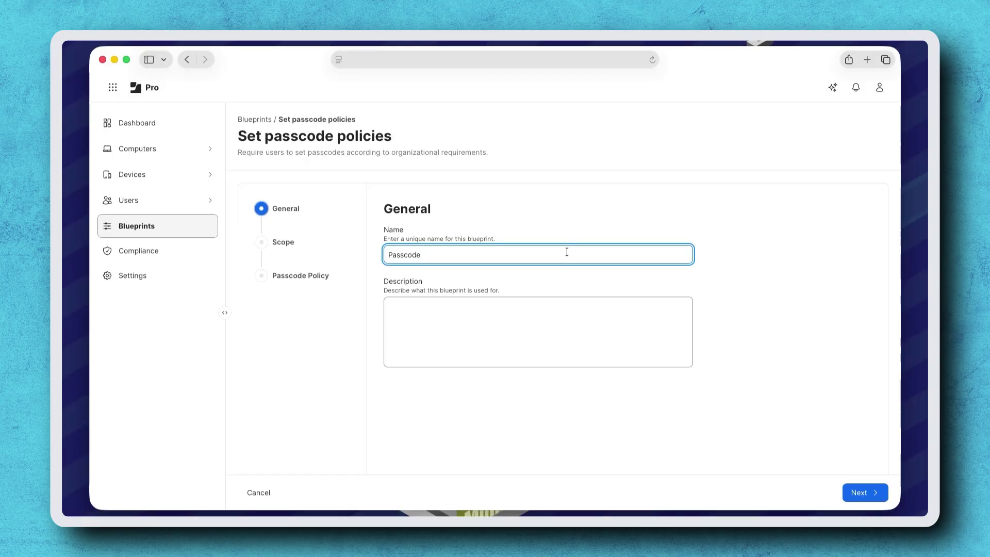
click(865, 496)
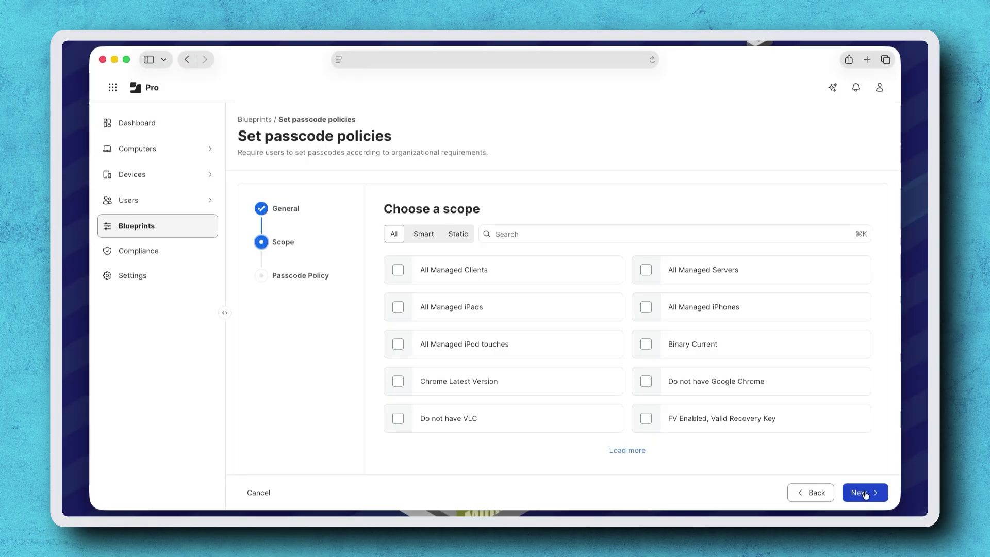
Step: Scope the blueprint to the Test iPads static group and continue to the passcode policy
click(464, 236)
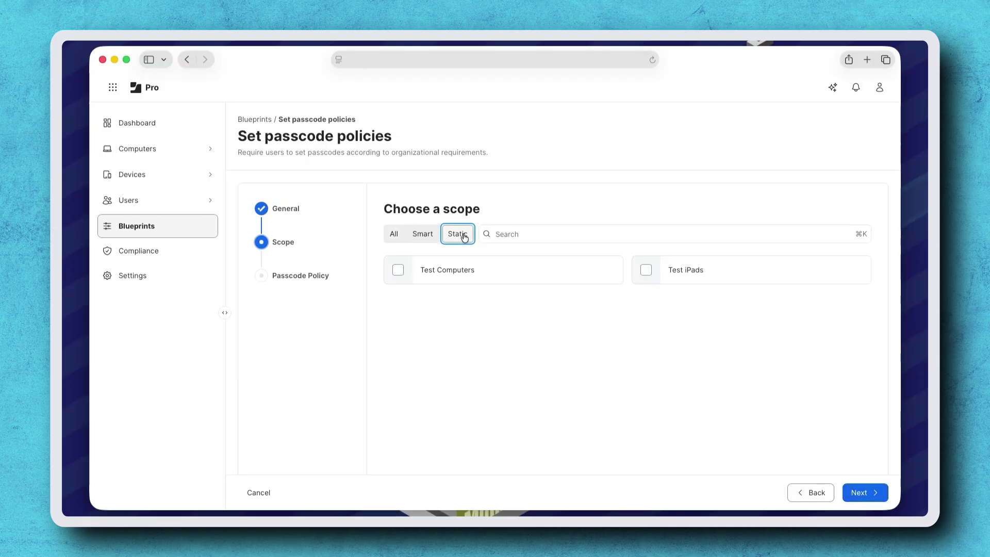
click(649, 271)
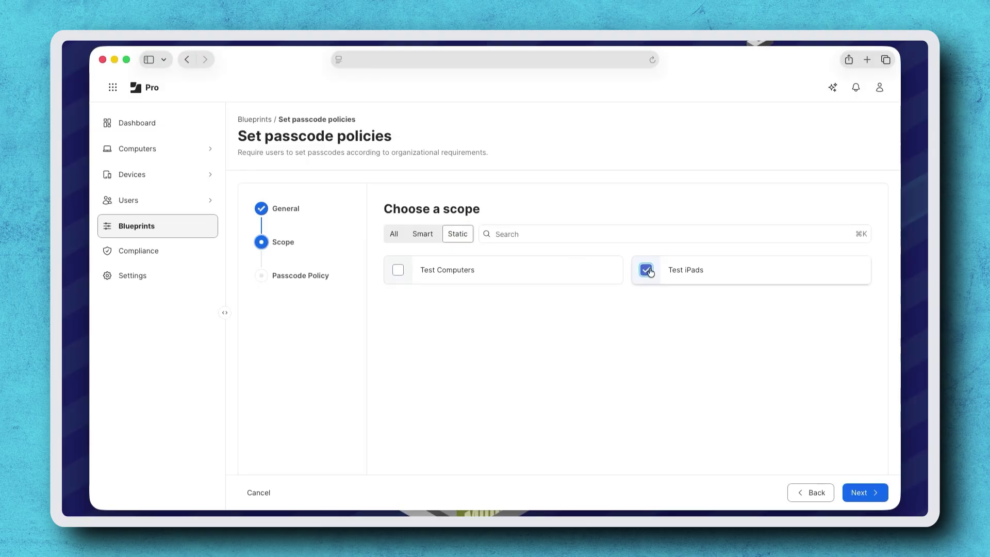
click(856, 493)
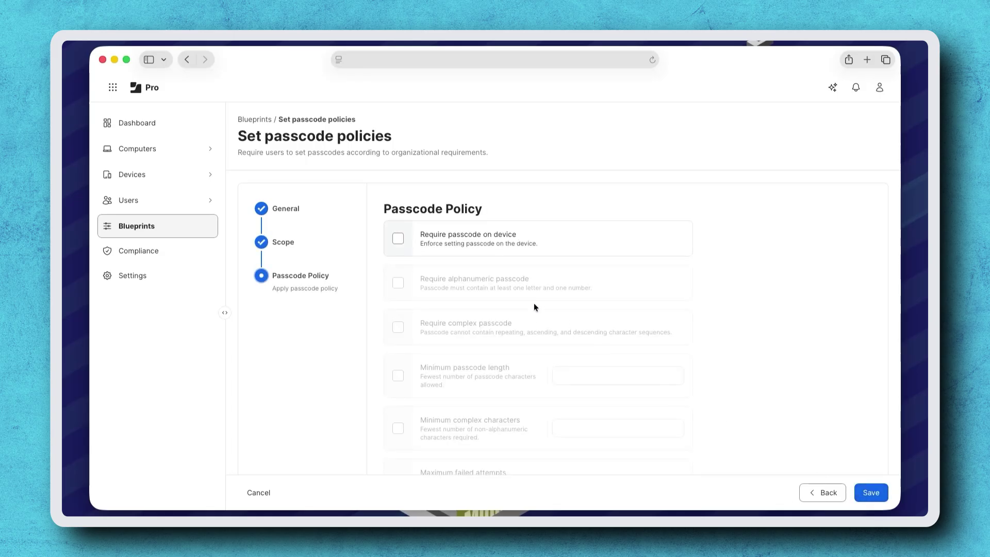
Step: Require a device passcode, set the minimum passcode length to 8, and save the blueprint
click(398, 240)
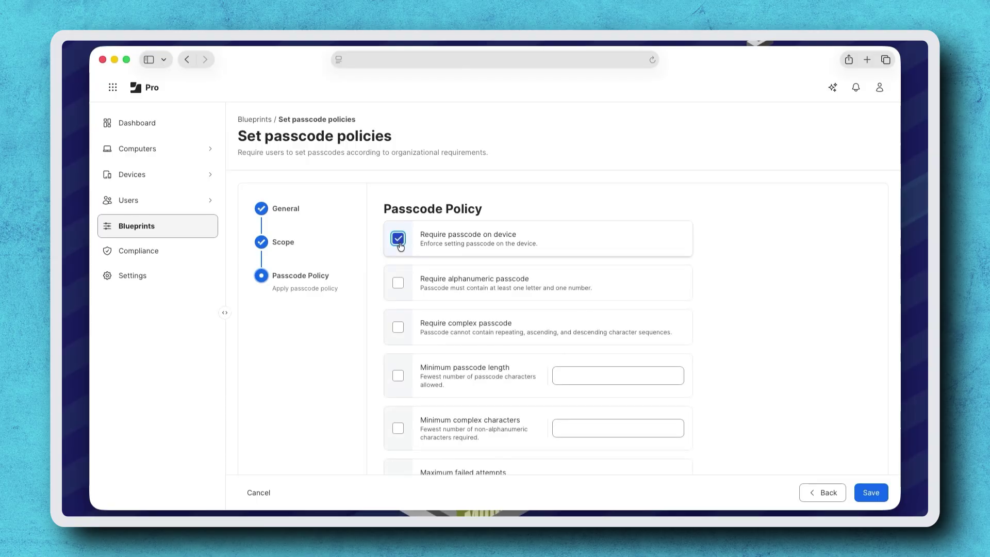
click(399, 376)
click(569, 378)
key(BackSpace)
text(8)
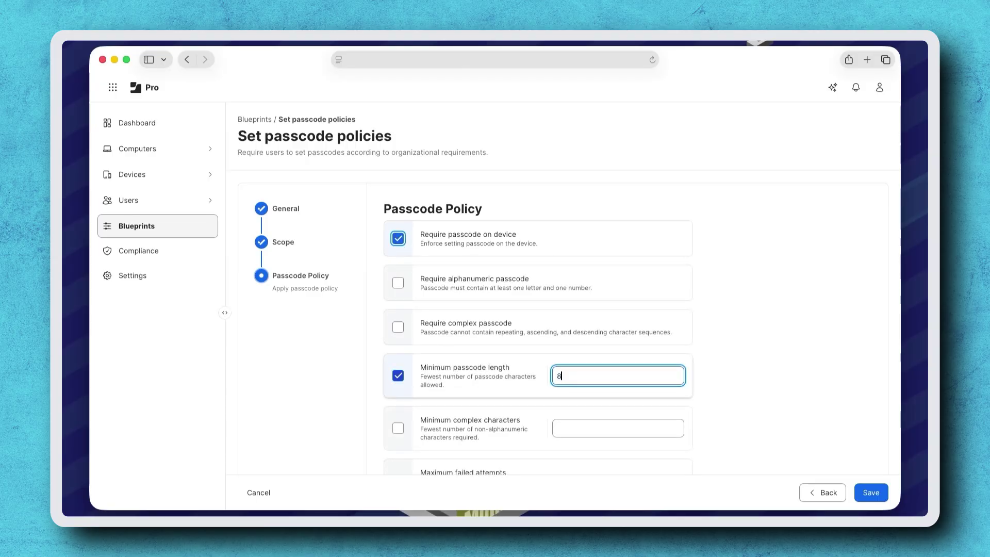
click(871, 493)
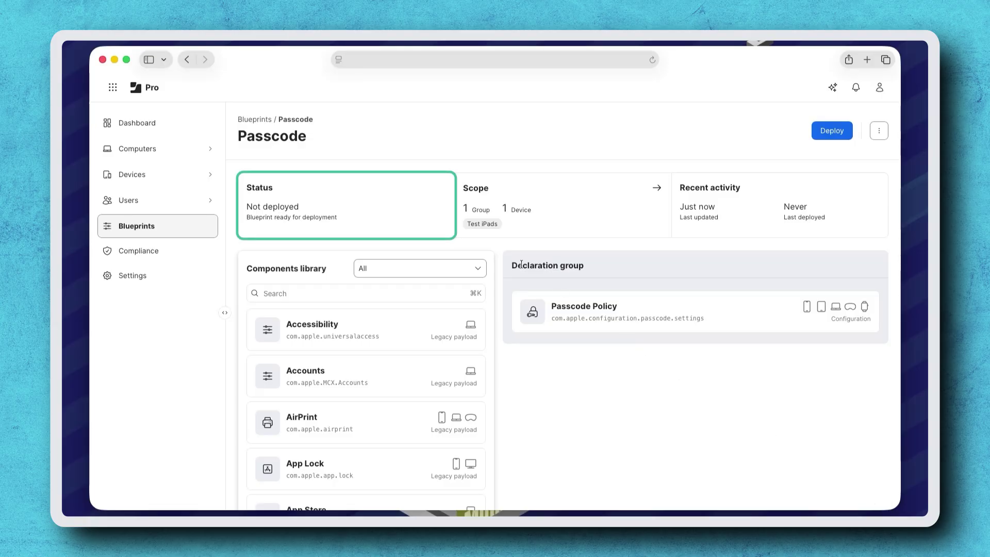
Step: Return to the blueprints list and open the Passcode blueprint
click(256, 121)
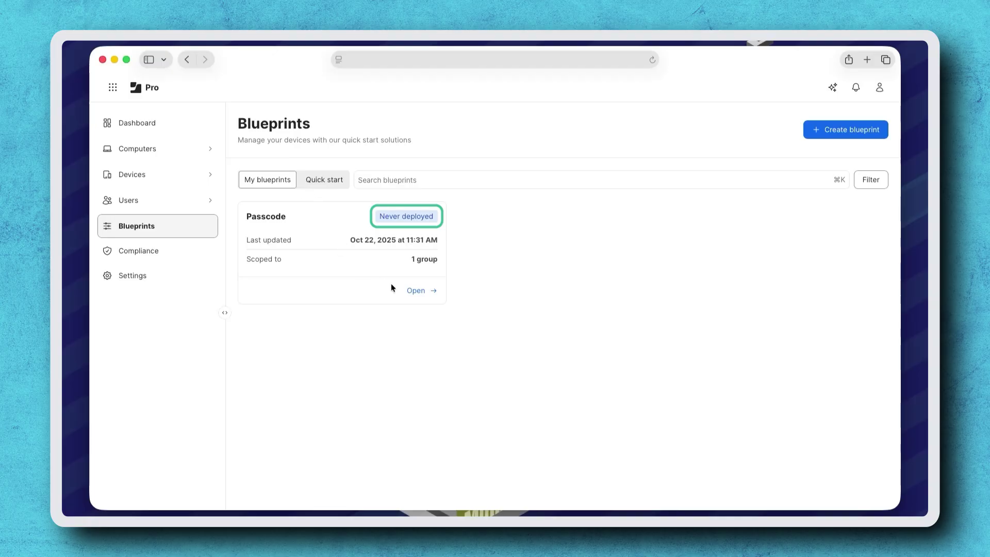
click(415, 291)
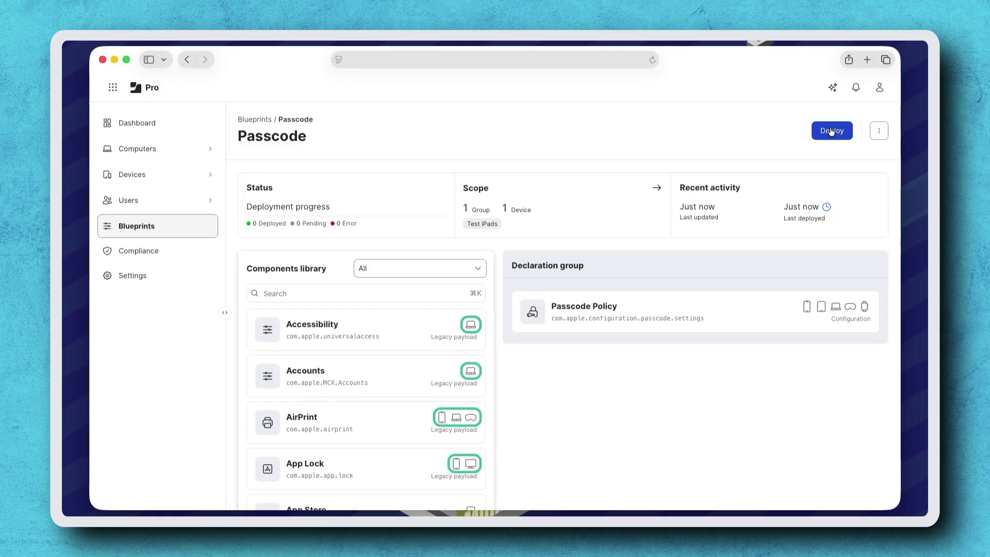
Step: Find Software Update Settings in the components library and add it to the declaration group
click(407, 292)
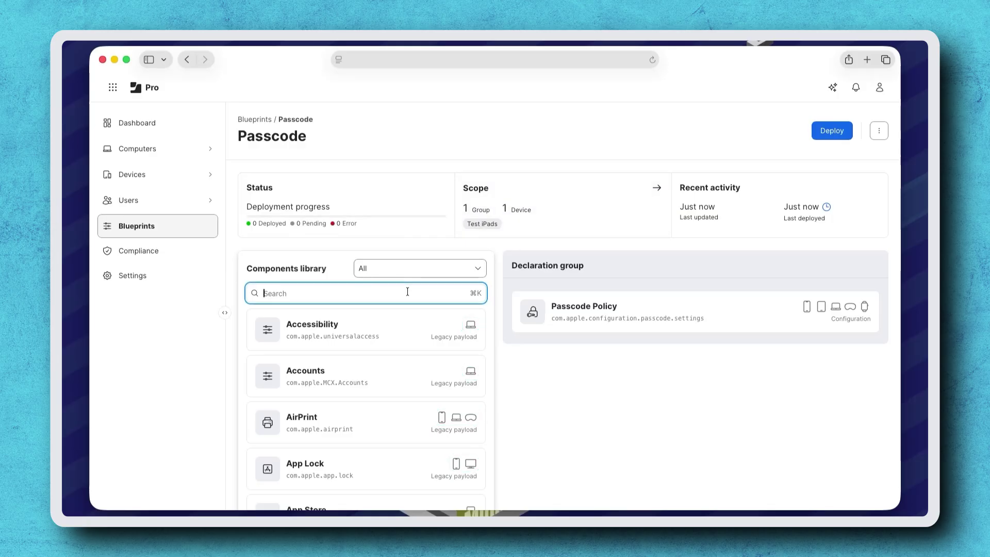
text(Software Update Settings)
key(super+a)
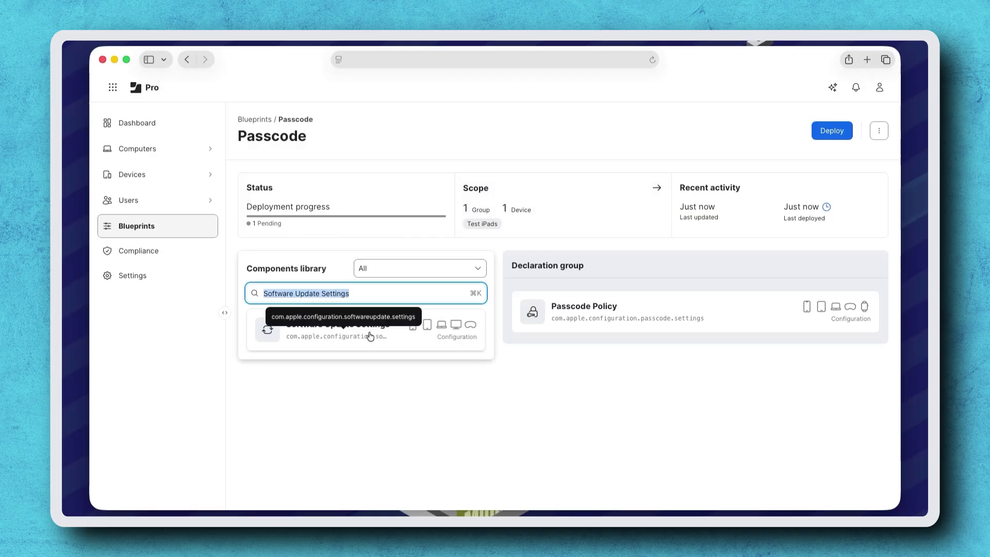
click(369, 333)
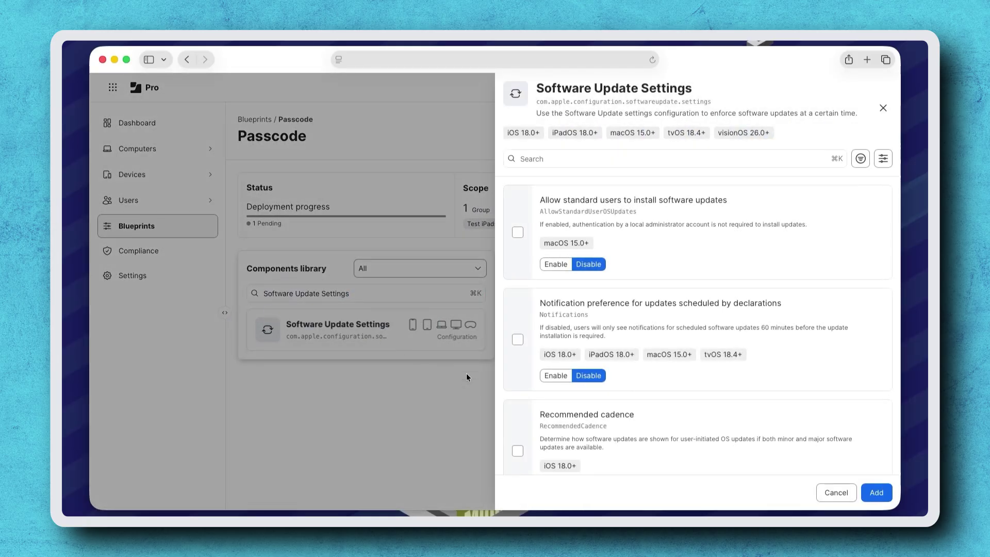
click(834, 499)
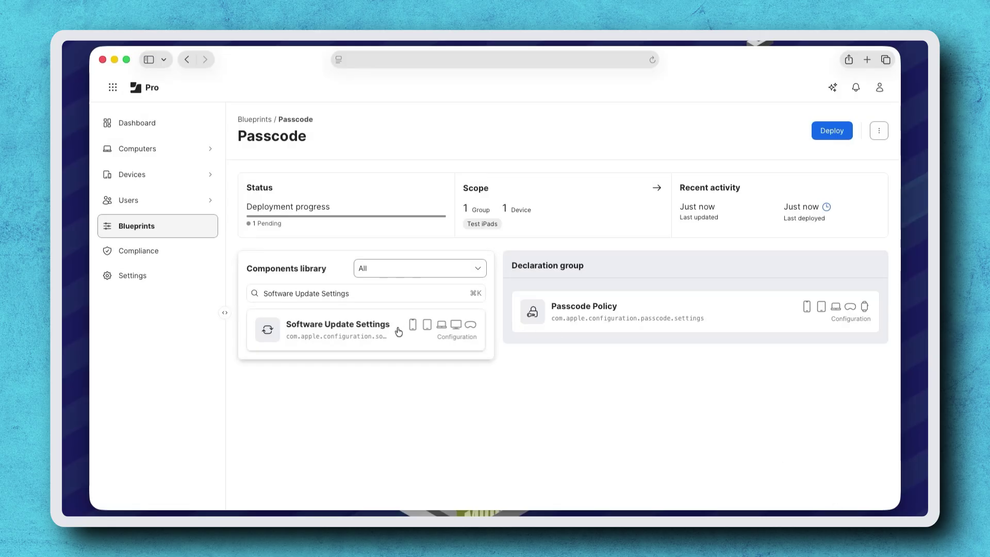
drag(396, 328, 579, 319)
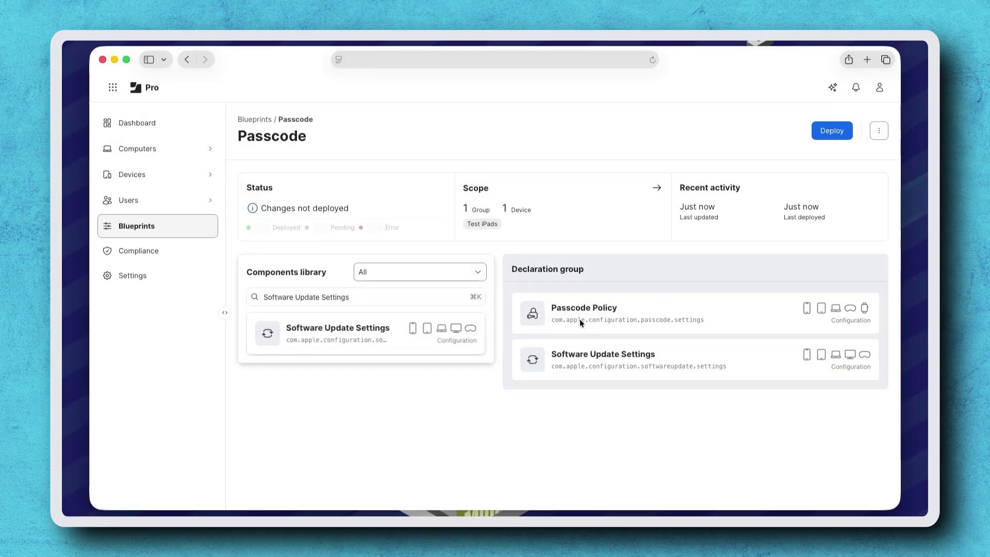
click(751, 368)
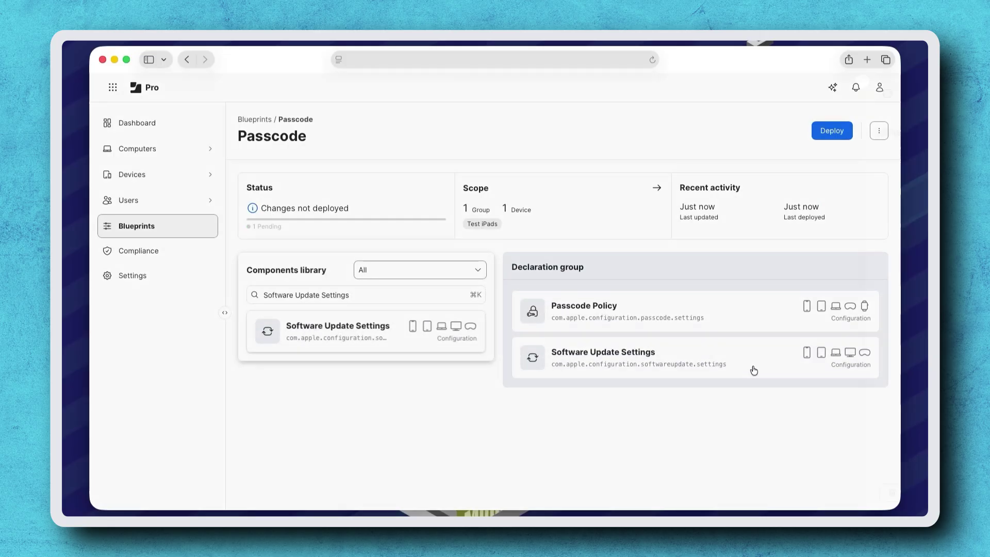
Step: Allow standard users to install software updates and enable scheduled-update notifications
click(558, 265)
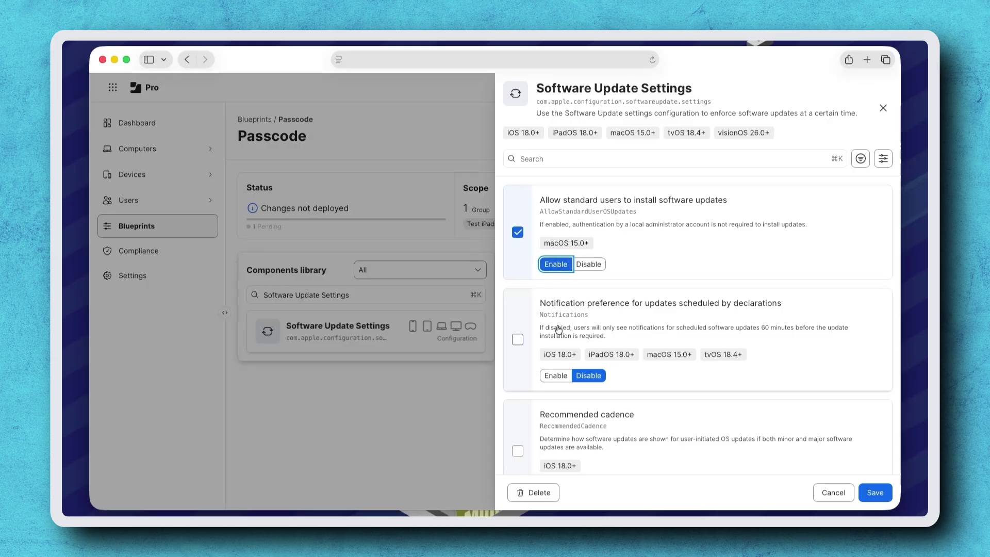
click(556, 376)
scroll(562, 380, down, 5)
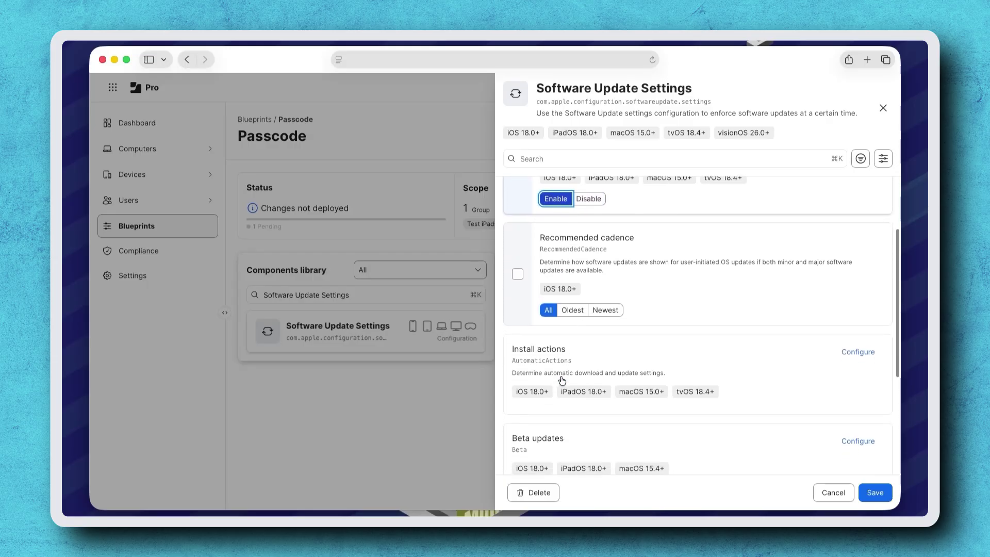
Step: Set automatic OS and security update installs to Always, then save Software Update Settings
click(859, 348)
scroll(701, 285, up, 1)
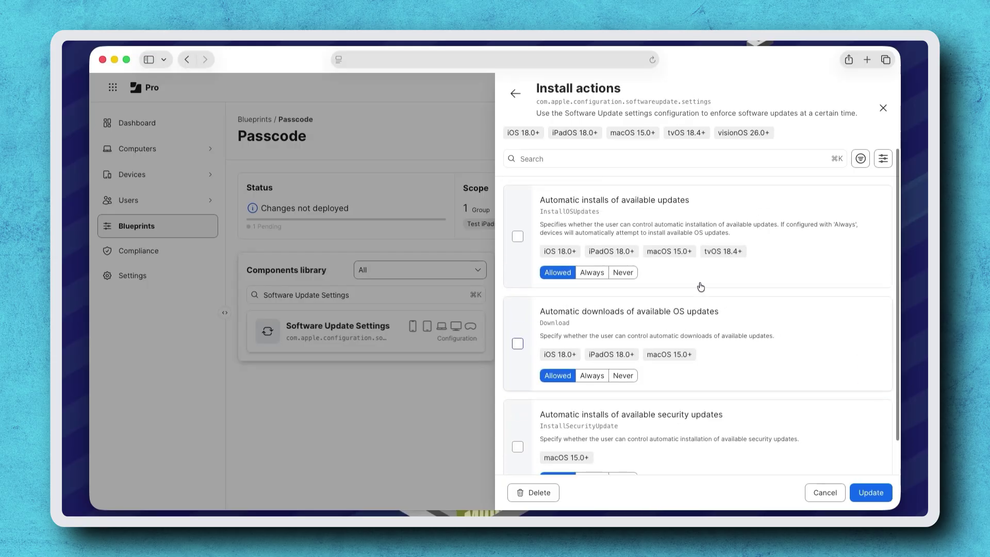
click(592, 273)
scroll(589, 271, down, 1)
click(592, 446)
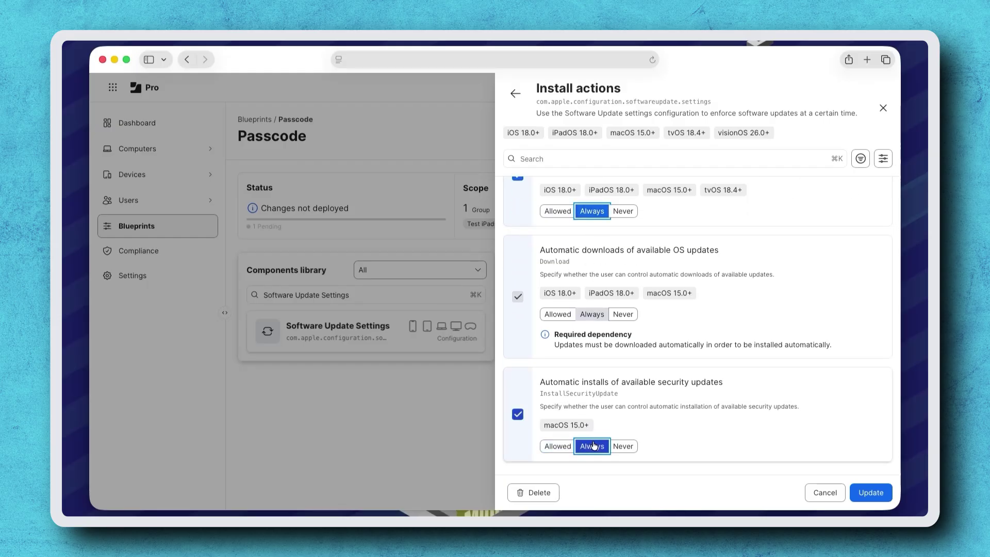
click(862, 493)
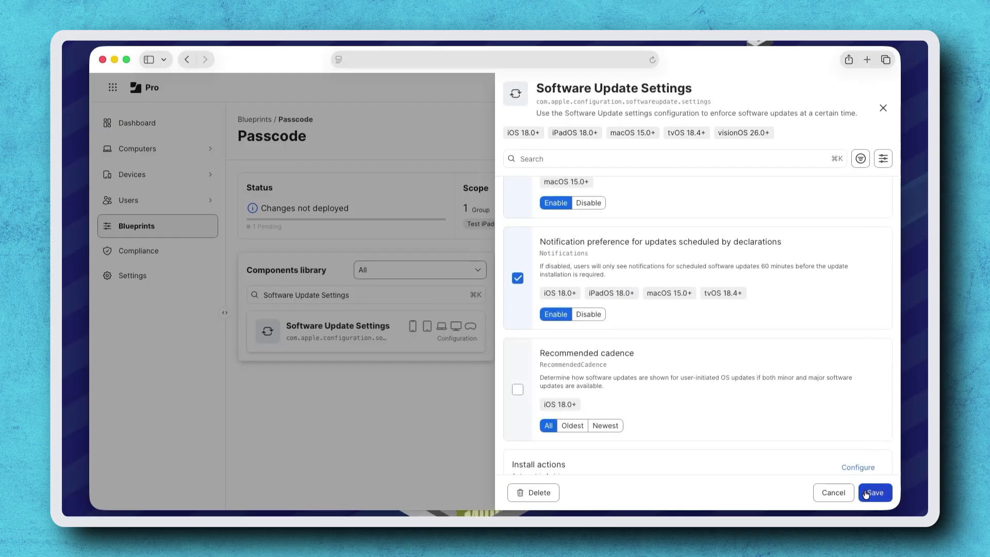
click(881, 493)
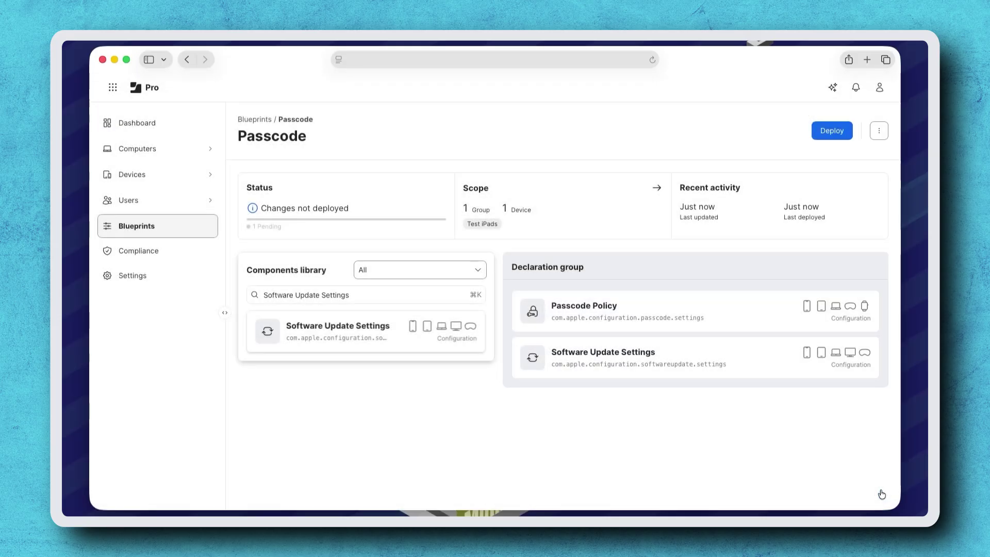
Step: Check Passcode Policy without changes, then drag it out of the declaration group to delete it
click(697, 319)
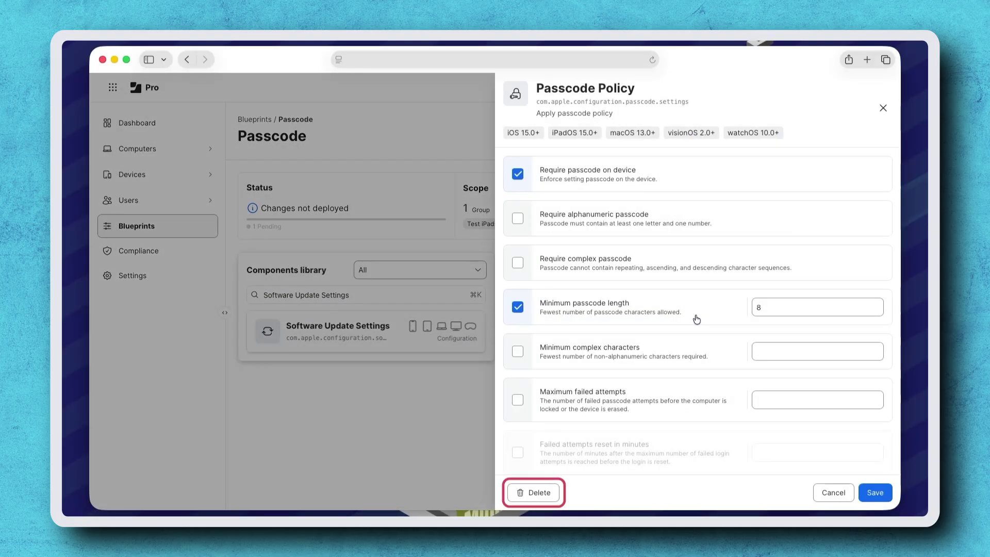
click(819, 493)
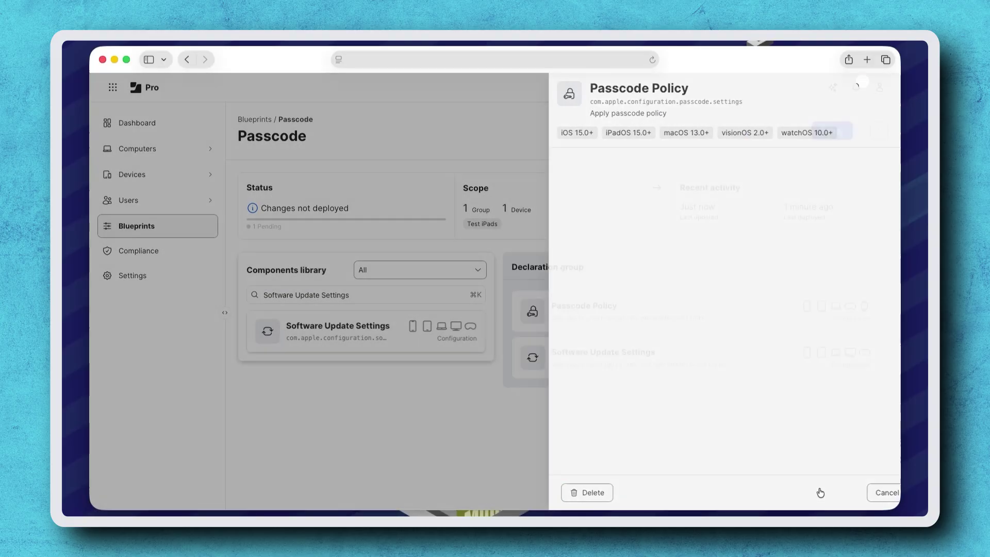
drag(693, 317, 419, 337)
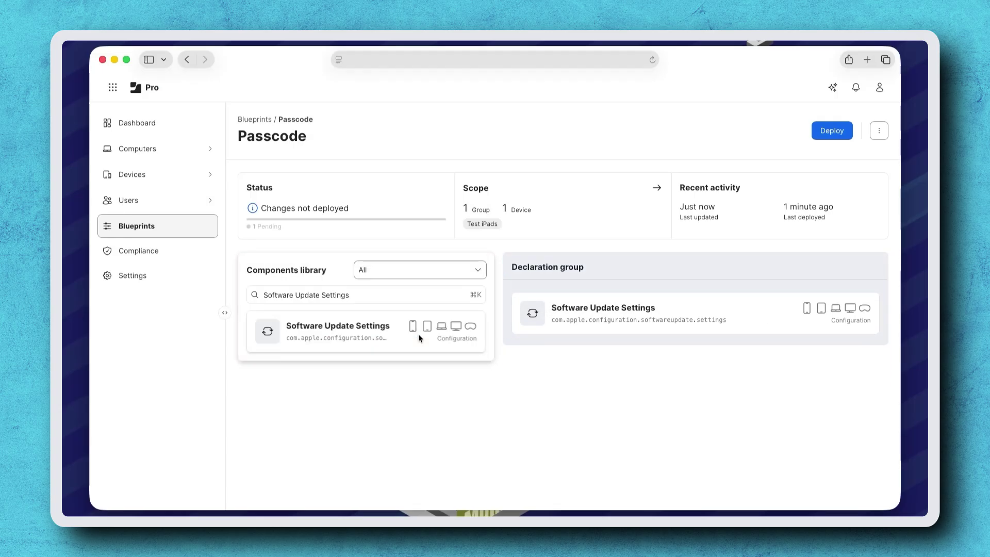
Step: Add the Test Computers static group to the blueprint's scope alongside Test iPads
click(657, 189)
click(578, 134)
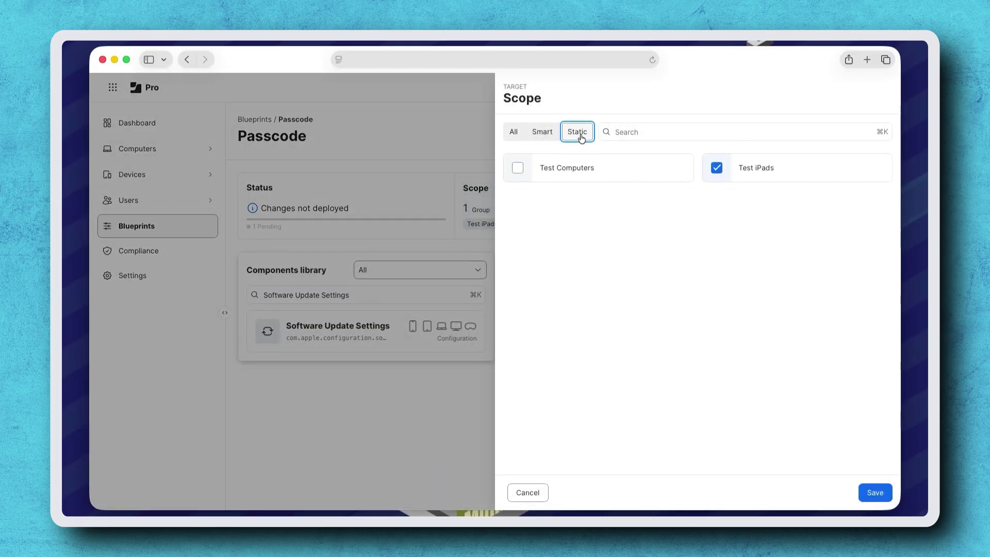
click(518, 169)
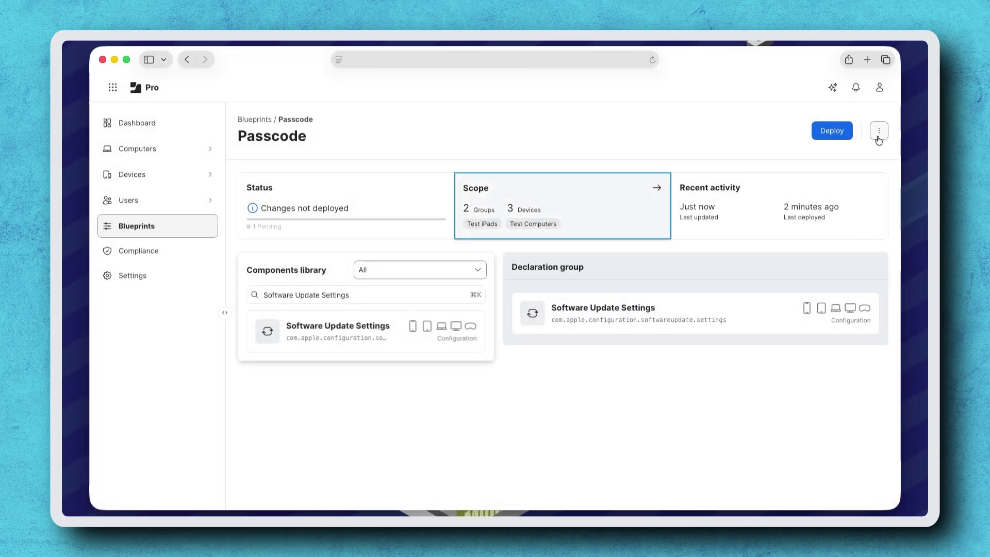
Step: Rename the blueprint to 'SWU Settings' through Edit details, save, and return to the blueprints list
click(879, 132)
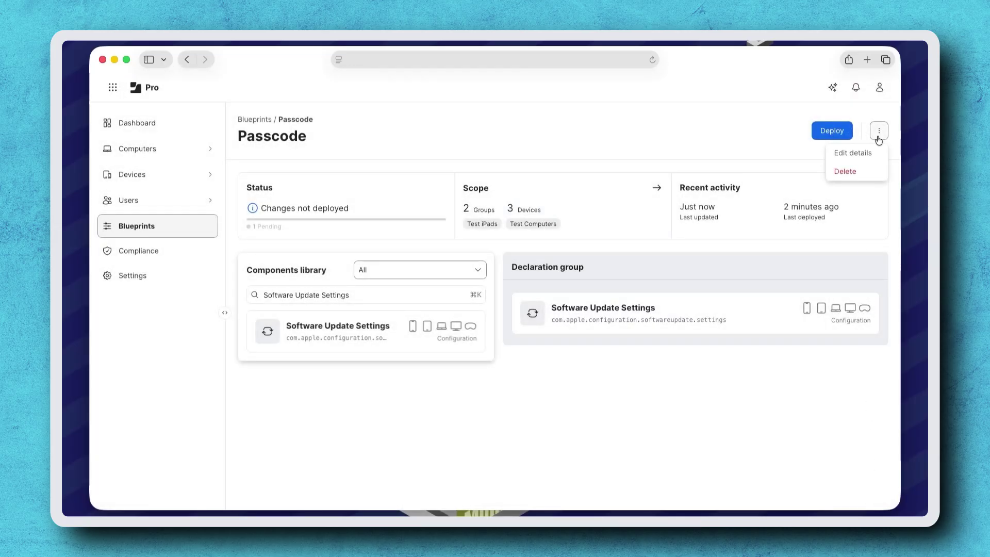
click(869, 153)
triple_click(867, 149)
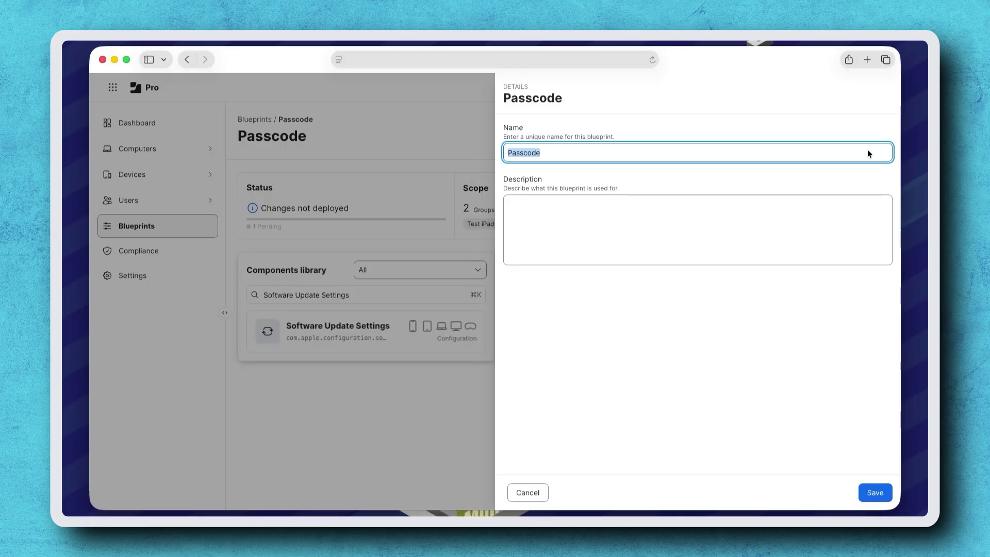
text(SWU Settings)
click(888, 252)
click(869, 491)
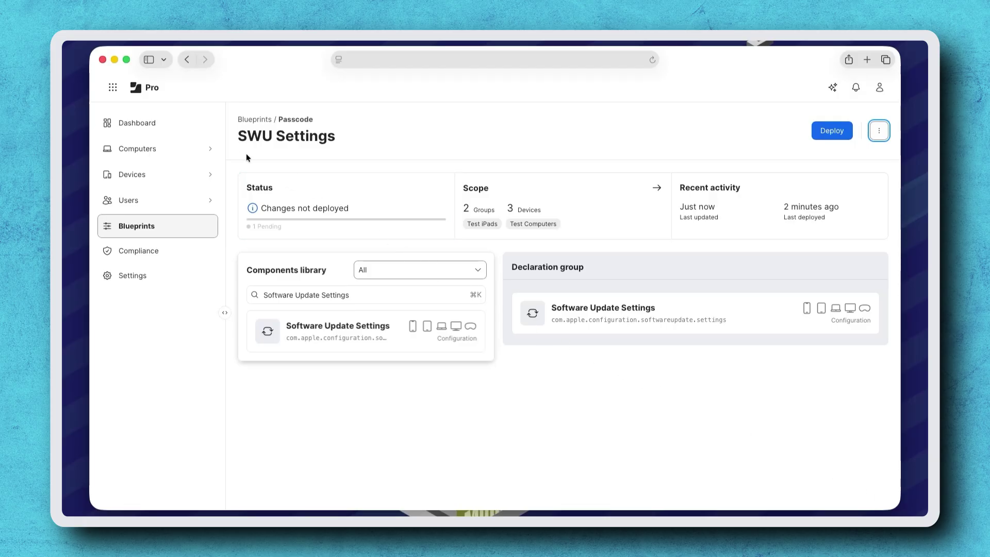
click(247, 122)
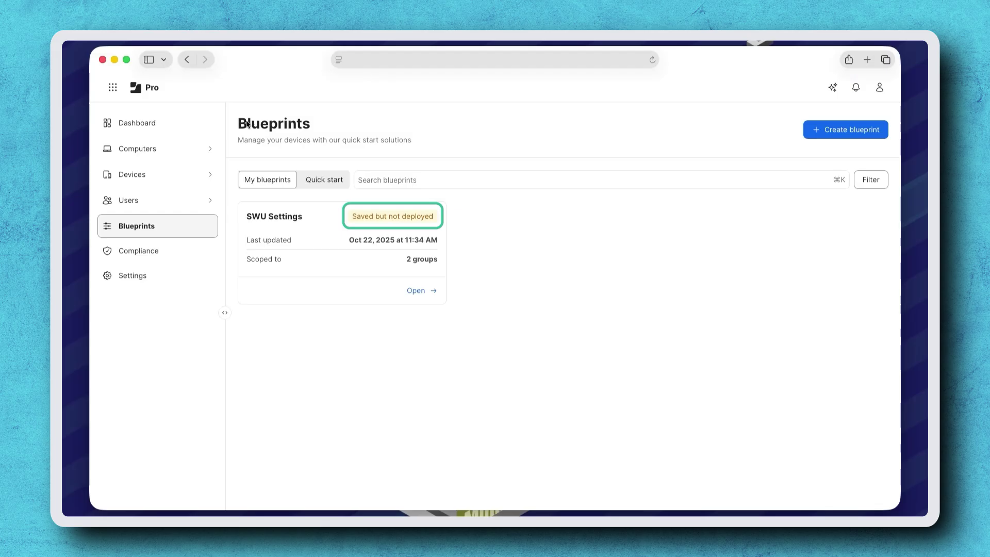
Step: Open the SWU Settings blueprint to deploy it, then go back to the blueprints list
click(422, 292)
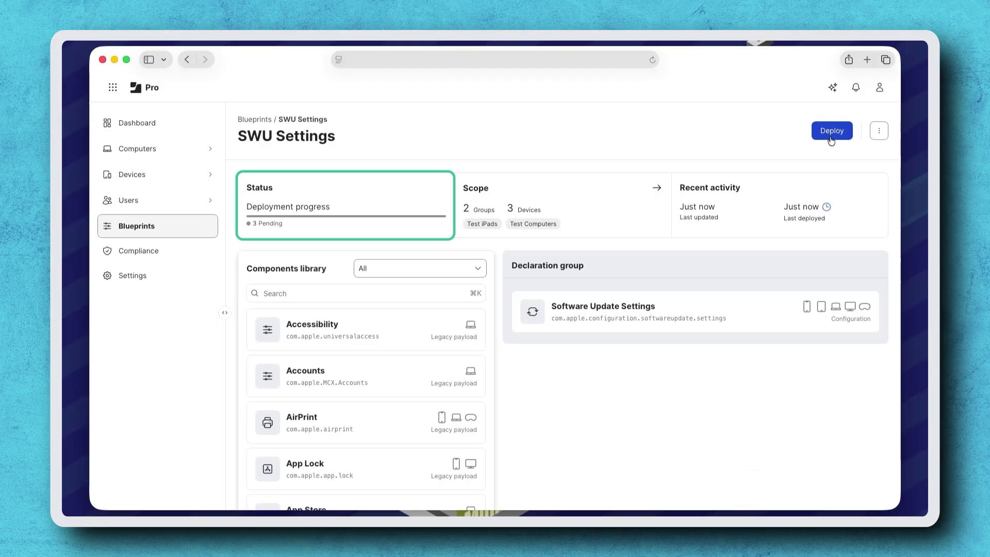
click(247, 121)
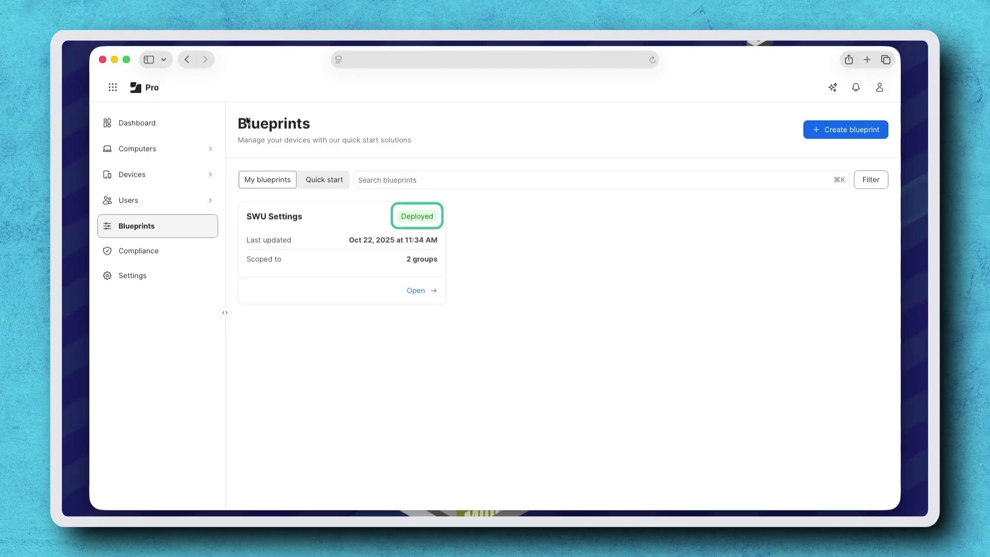